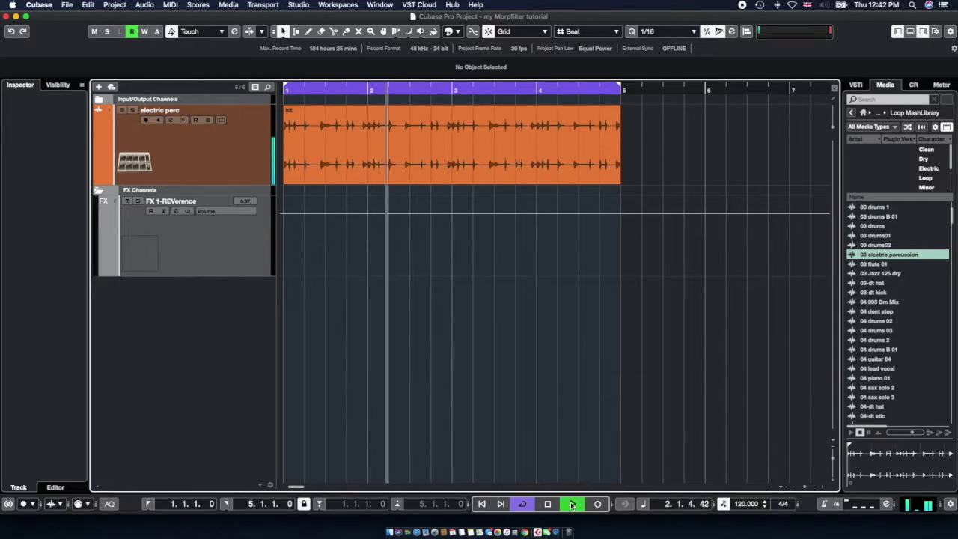
# Stop playback and open the MorphFilter insert from the electric perc track's channel settings.
pyautogui.click(549, 504)
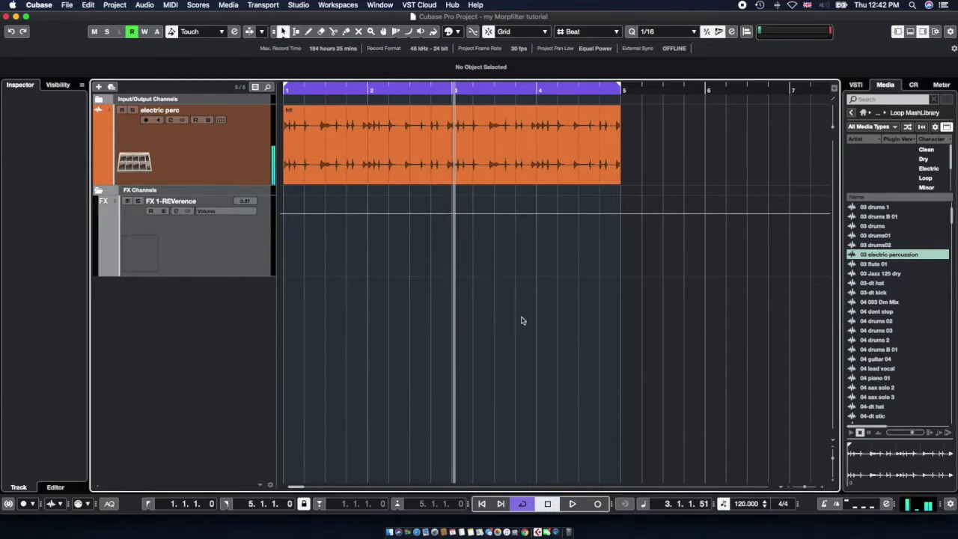
pyautogui.click(178, 145)
pyautogui.click(170, 121)
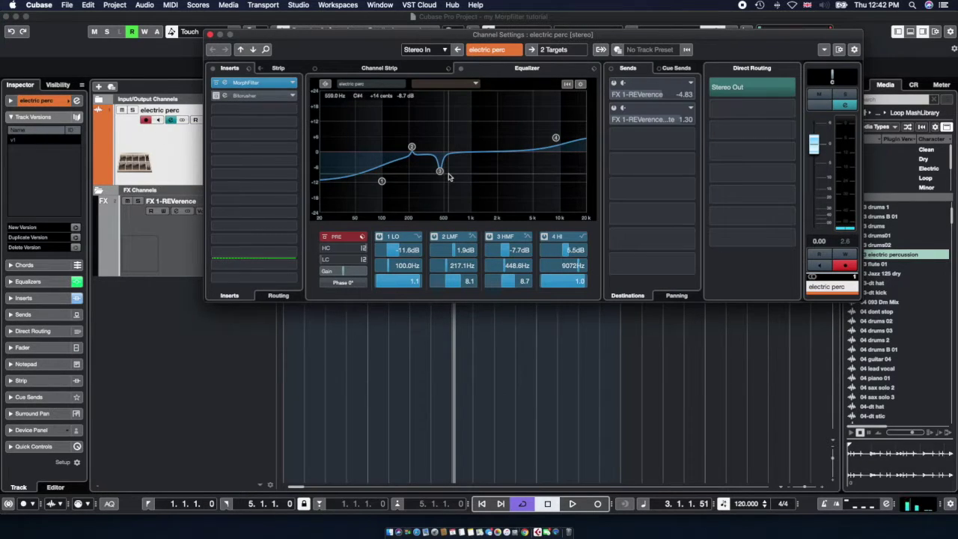
pyautogui.doubleClick(226, 83)
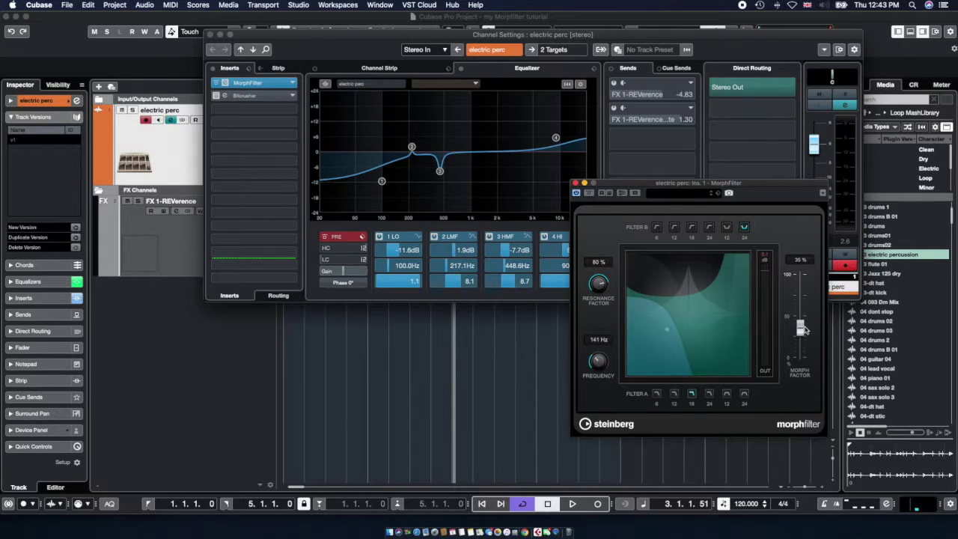
# Raise MorphFilter's morph factor to 85 %, start playback and move the graph handle to about 40 % morph and 60 Hz.
pyautogui.moveTo(799, 328); pyautogui.dragTo(800, 291)
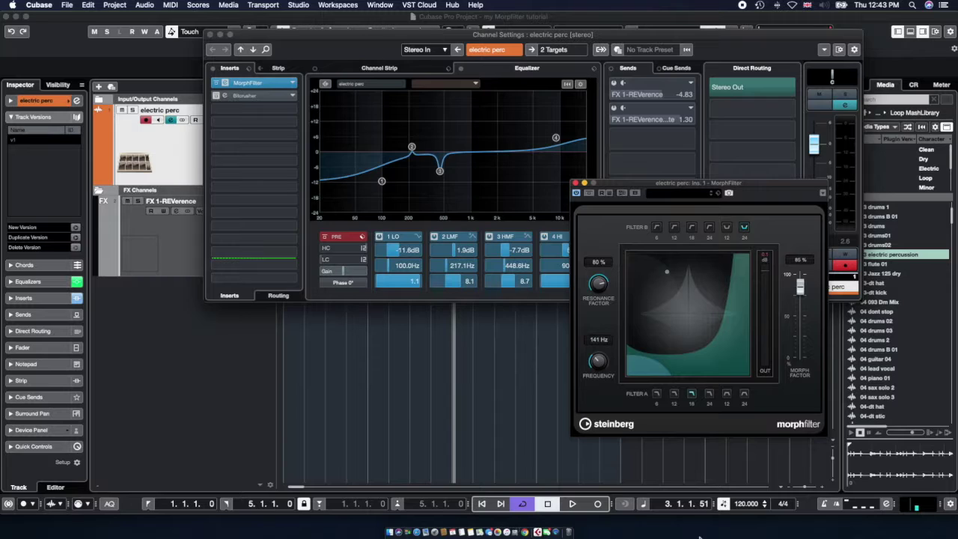
pyautogui.click(573, 508)
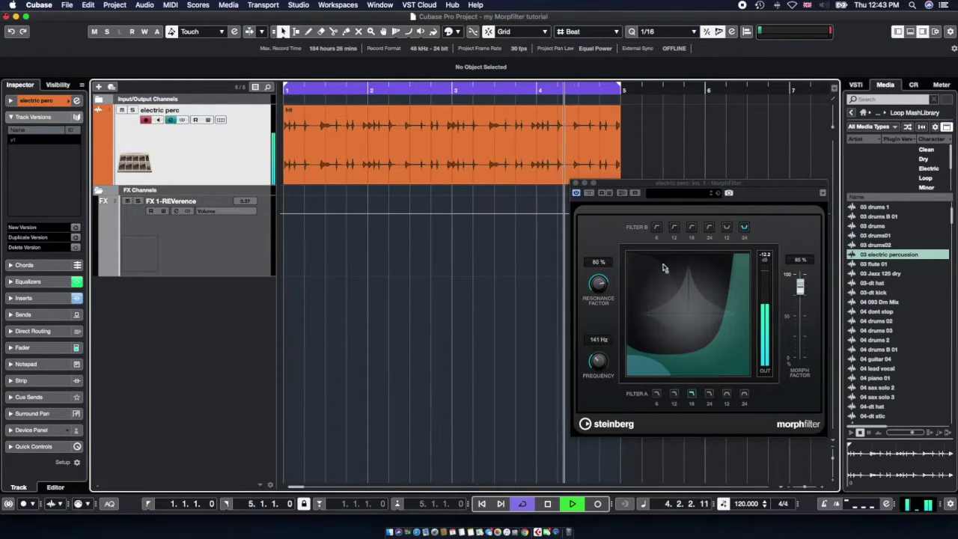
pyautogui.moveTo(666, 272); pyautogui.dragTo(651, 322)
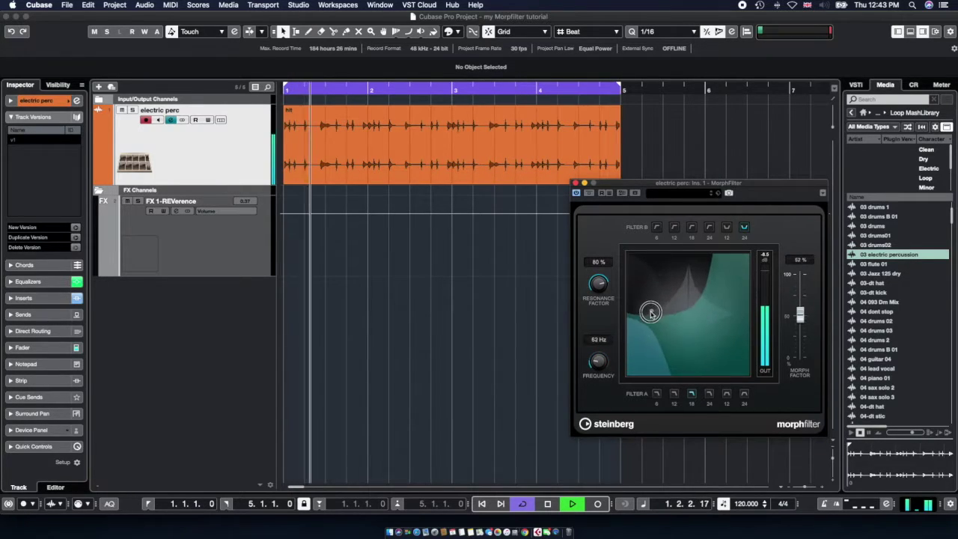
# Set Filter A to 6 dB low-pass and sweep the graph handle through 24 % at 71 Hz to about 68 % at 1810 Hz.
pyautogui.click(656, 393)
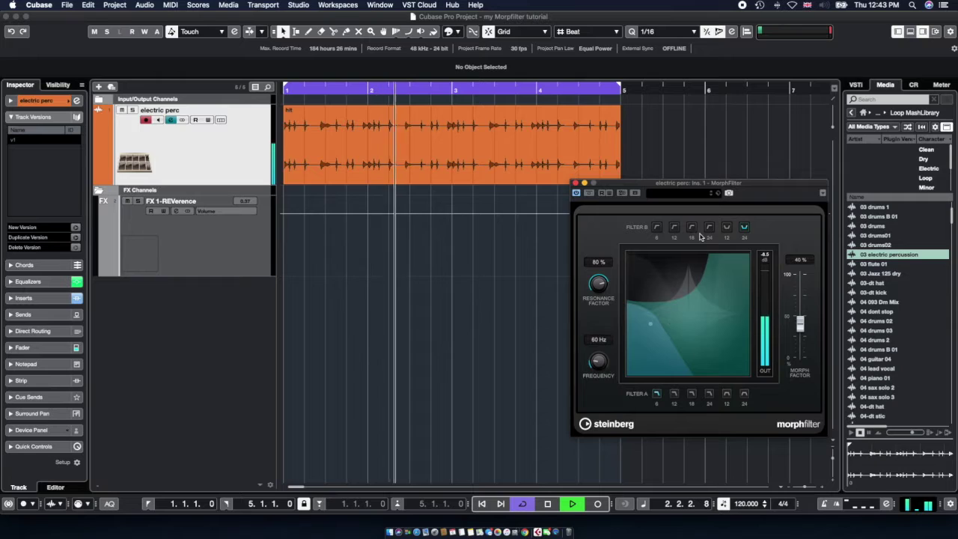
pyautogui.moveTo(707, 321); pyautogui.dragTo(657, 347)
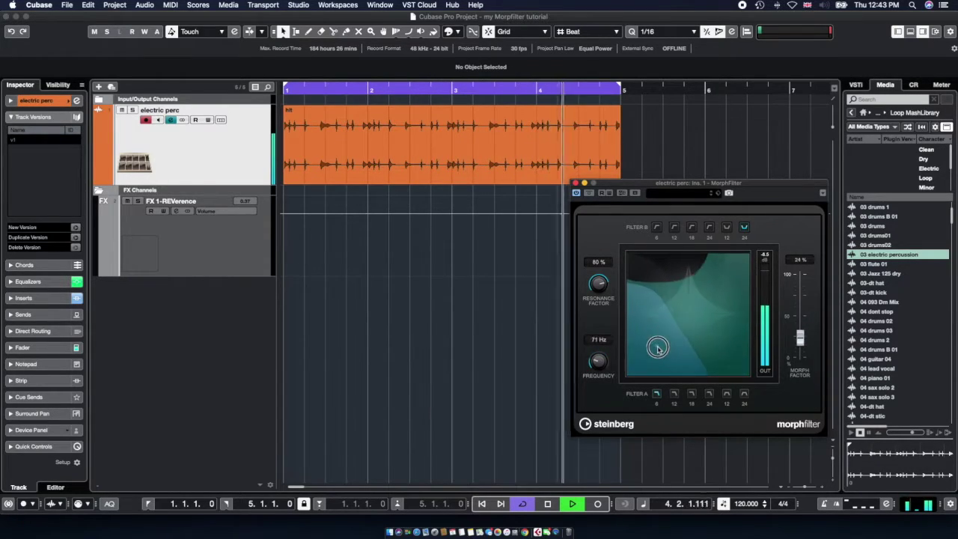
pyautogui.moveTo(729, 311); pyautogui.dragTo(713, 291)
# Set Filter A to 24 dB low-pass and Filter B to 6 dB high-pass, sweeping the handle to about 72 % and 93 Hz.
pyautogui.click(710, 394)
pyautogui.click(657, 227)
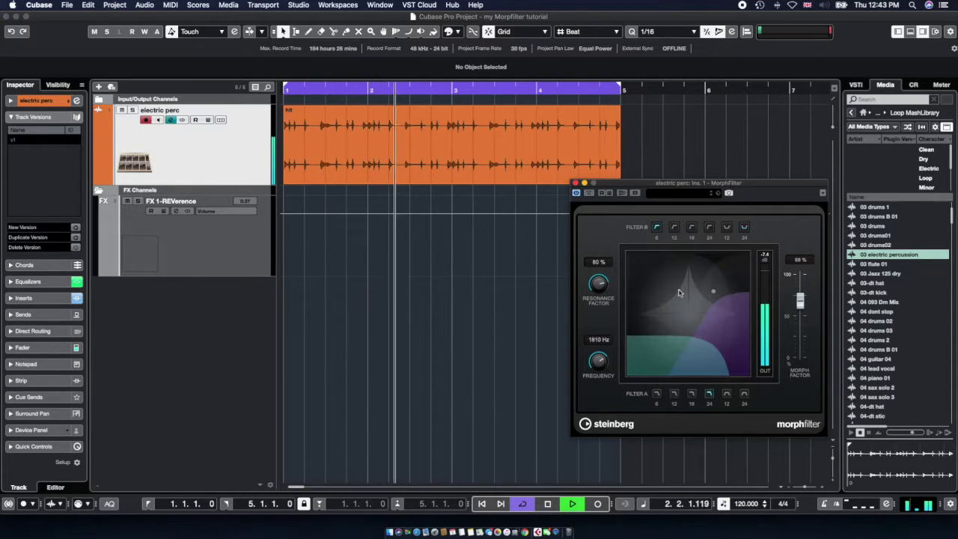
pyautogui.moveTo(712, 289); pyautogui.dragTo(657, 355)
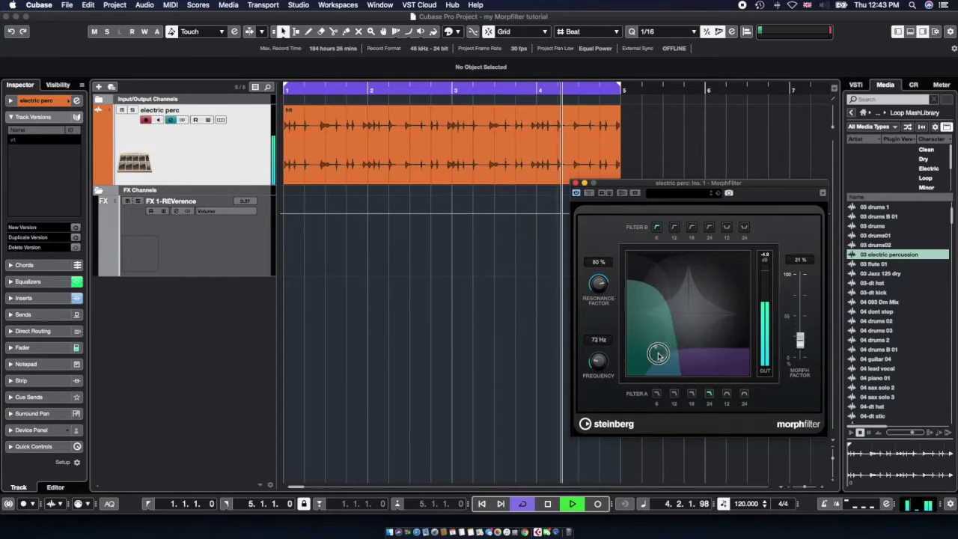
pyautogui.moveTo(666, 256); pyautogui.dragTo(660, 287)
# Set Filter B to 12 dB high-pass and Filter A to 12 dB band-pass, moving the handle to about 36 % and 58 Hz.
pyautogui.click(673, 227)
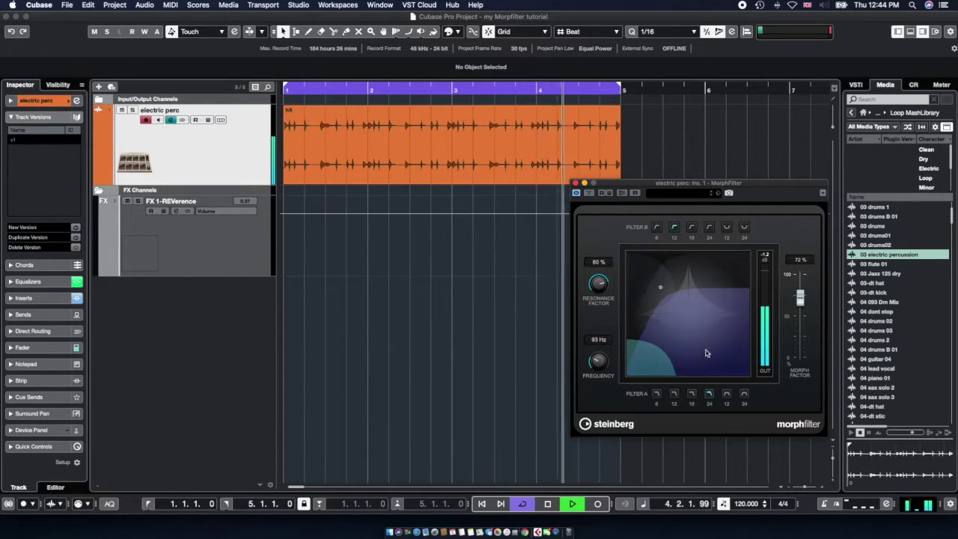
pyautogui.click(725, 393)
pyautogui.moveTo(659, 286); pyautogui.dragTo(649, 330)
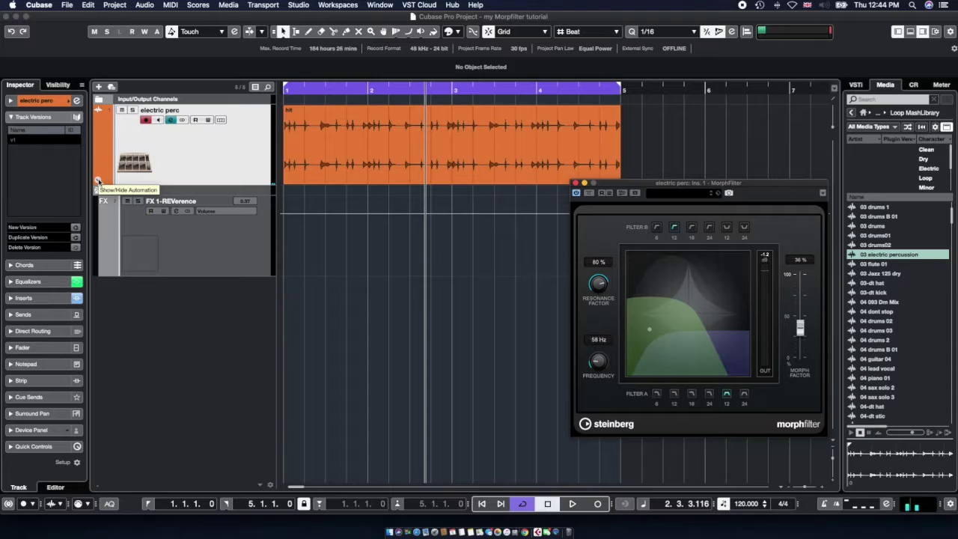
# Enable automation reading for the MorphFilter plug-in.
pyautogui.click(97, 181)
pyautogui.click(97, 181)
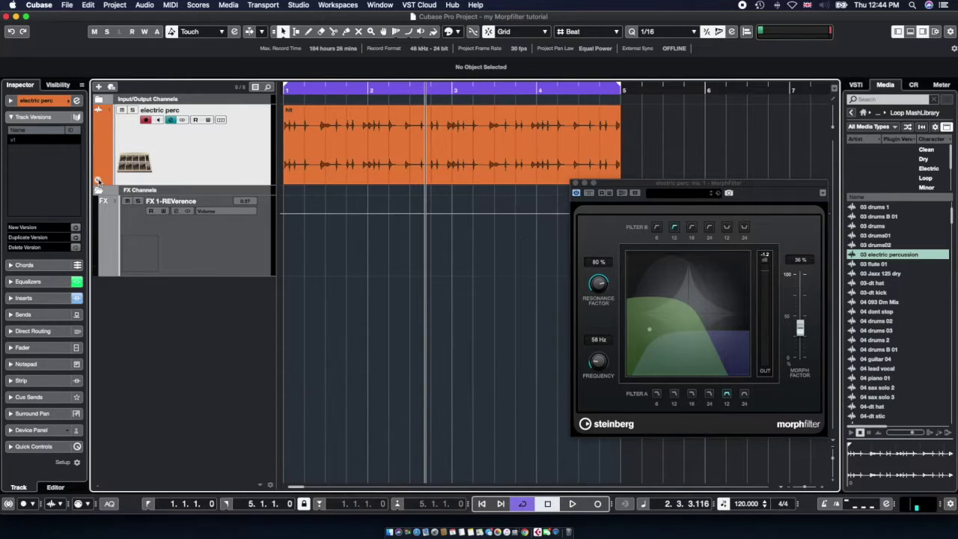
pyautogui.click(601, 194)
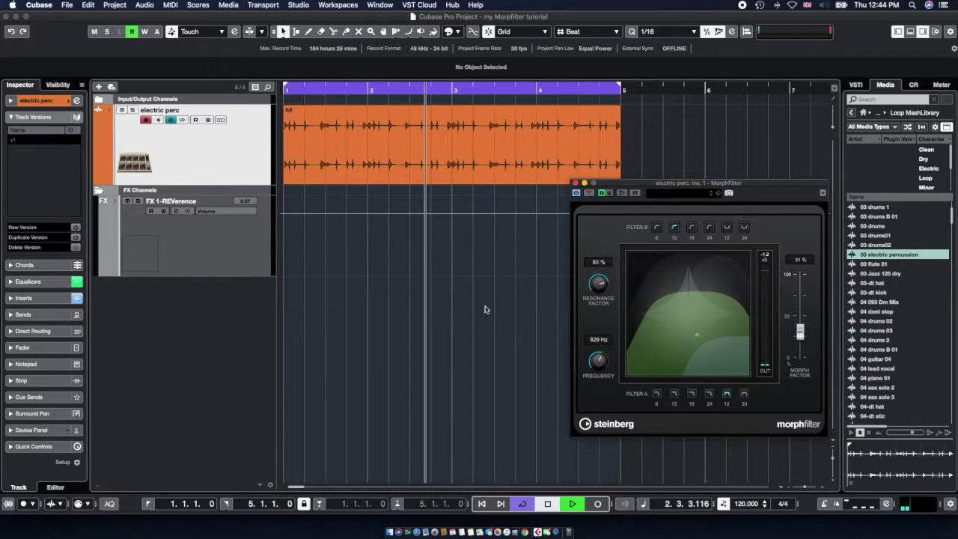
# Audition Filter B as 6 dB high-pass and 12 dB band-rejection during playback, and set Filter A to 6 dB low-pass.
pyautogui.click(657, 228)
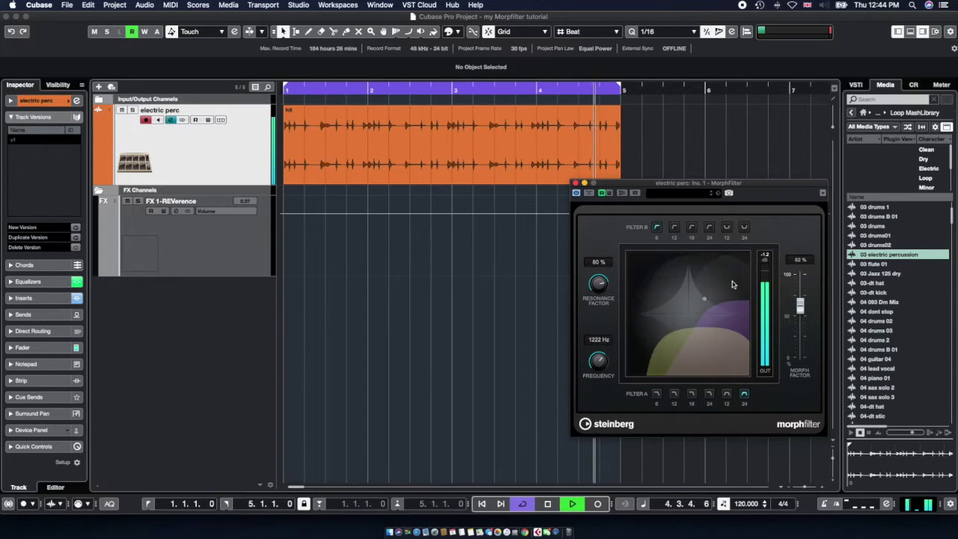
pyautogui.click(725, 227)
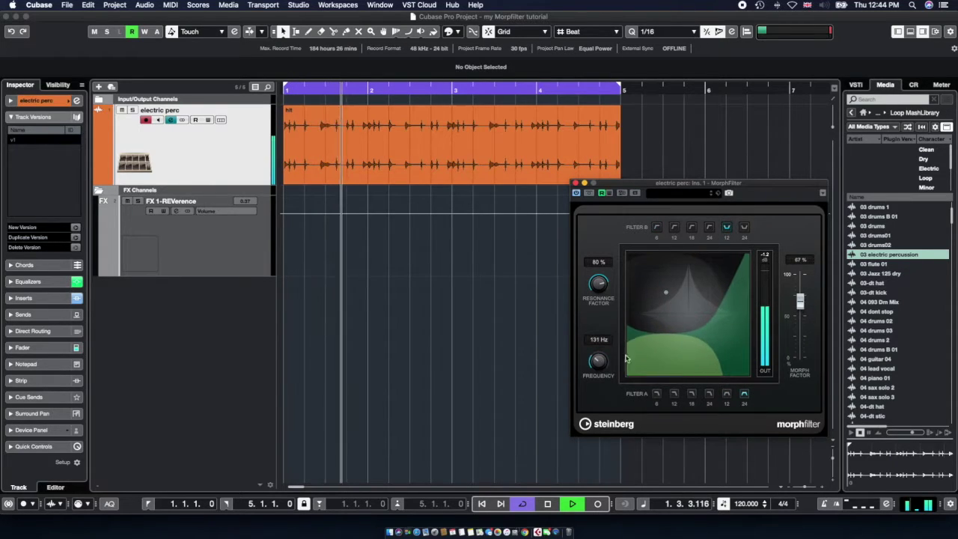
pyautogui.click(657, 395)
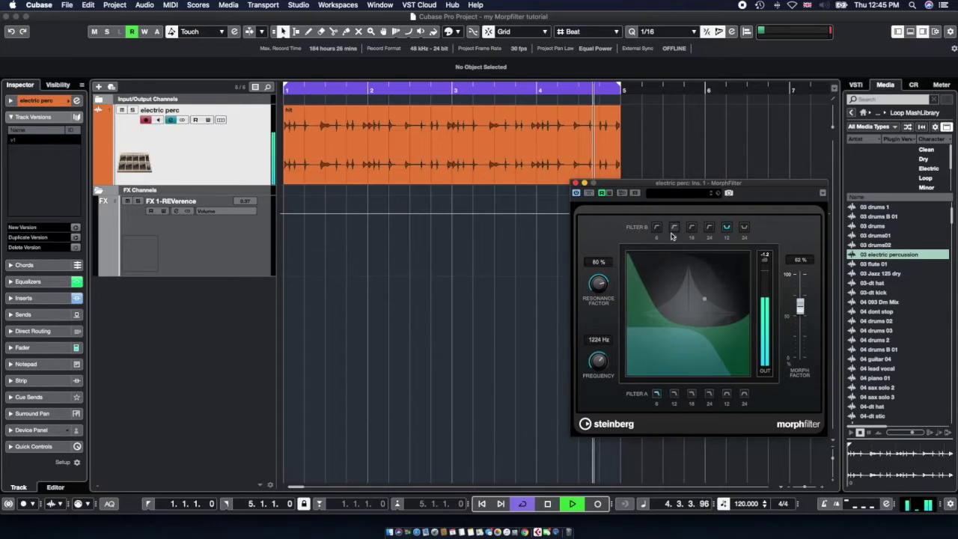
# Set Filter B to 18 dB high-pass and Filter A to 12 dB low-pass, and close the MorphFilter window.
pyautogui.click(693, 228)
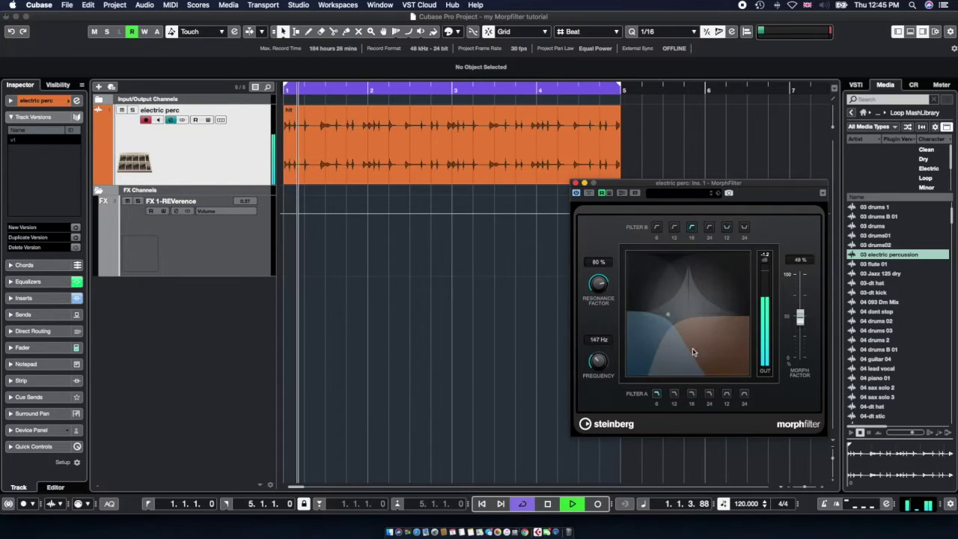
pyautogui.click(676, 395)
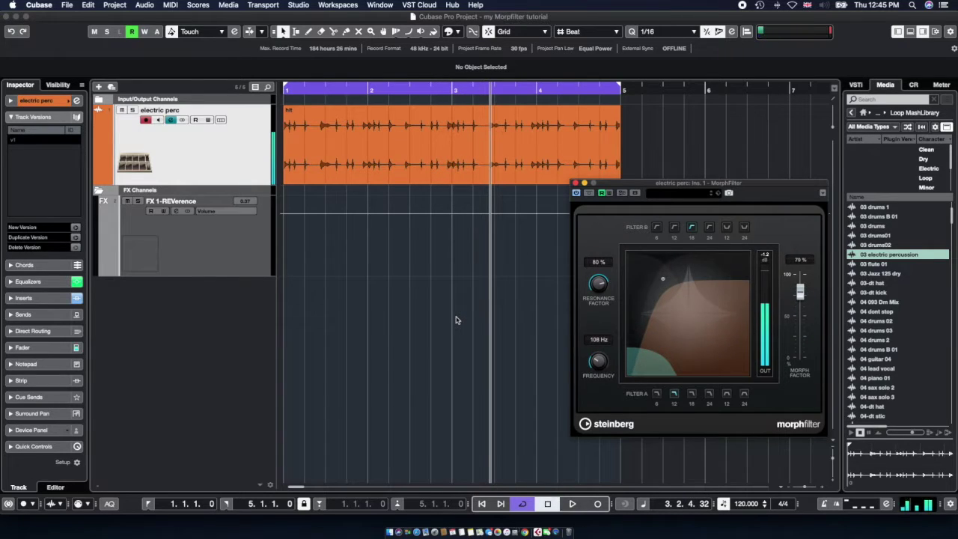
pyautogui.click(575, 184)
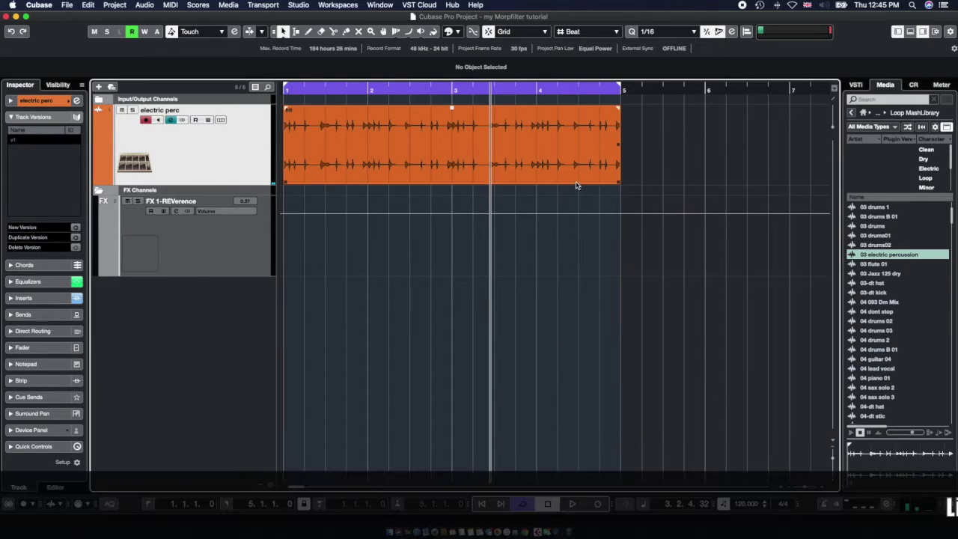
# Reopen the electric perc channel settings and activate the first send to FX 1-REVerence.
pyautogui.click(190, 250)
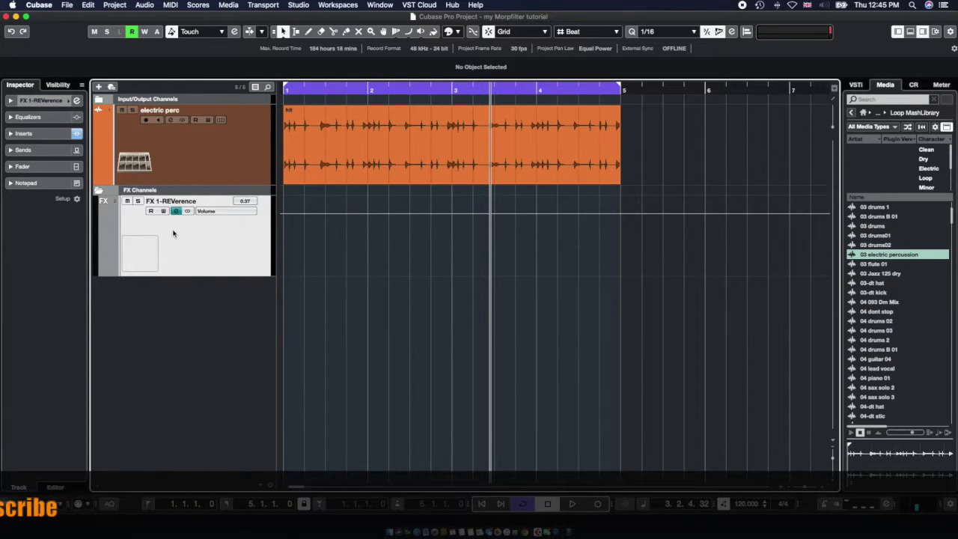
pyautogui.click(169, 120)
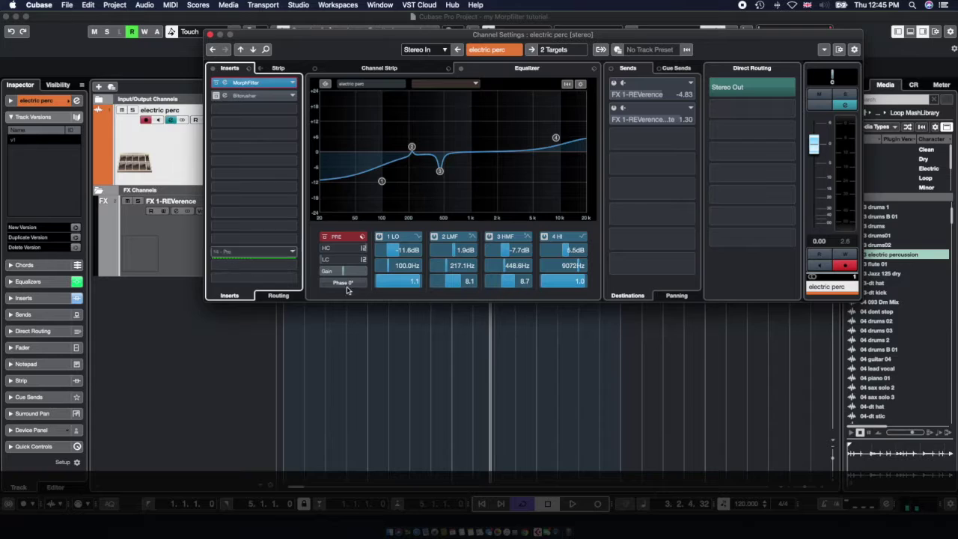
pyautogui.click(614, 83)
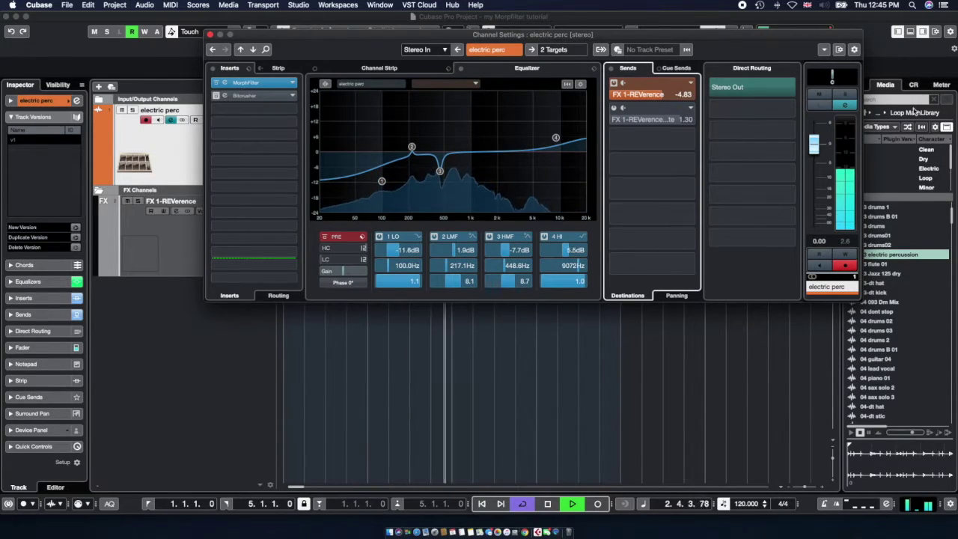
# Show the MixConsole below the project and reopen the electric perc channel settings.
pyautogui.click(909, 31)
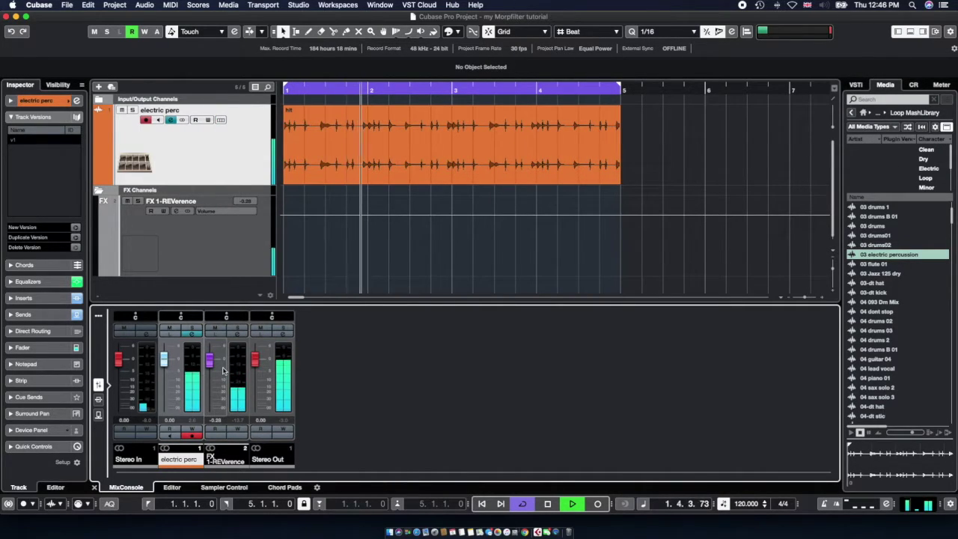
pyautogui.click(193, 333)
pyautogui.click(193, 330)
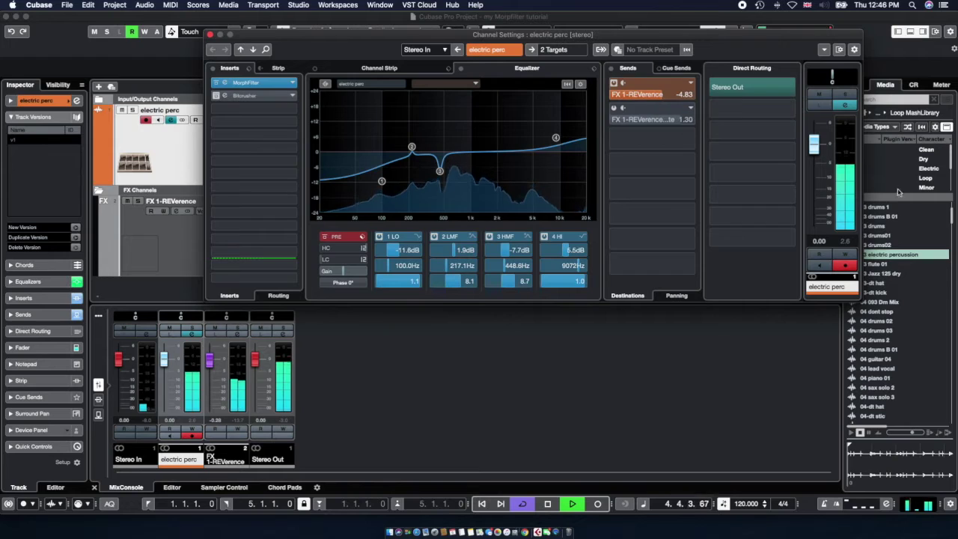
# Switch the active reverb send to pre-fader, with the electric perc fader at -∞ and the FX 1-REVerence fader at -5.62 dB.
pyautogui.click(618, 83)
pyautogui.moveTo(813, 142); pyautogui.dragTo(813, 221)
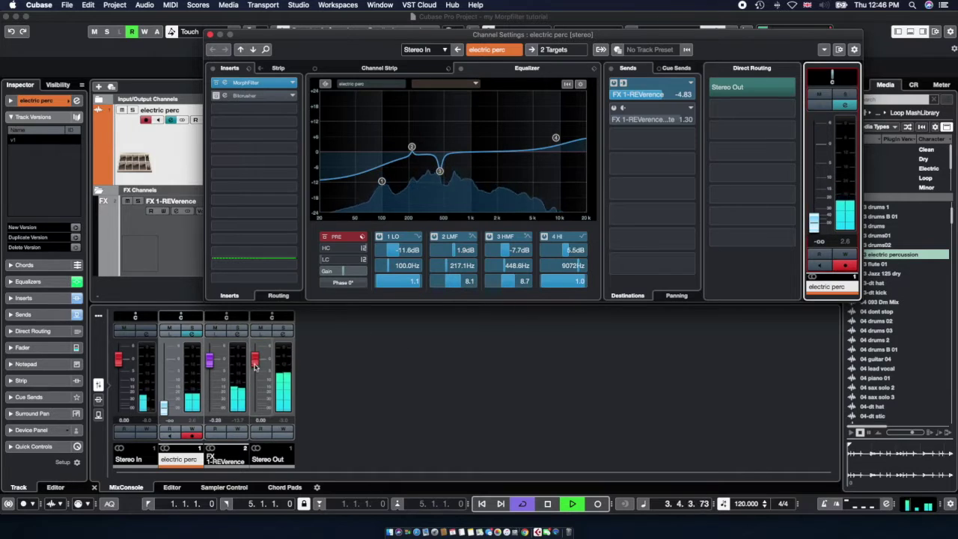
pyautogui.moveTo(210, 361); pyautogui.dragTo(214, 382)
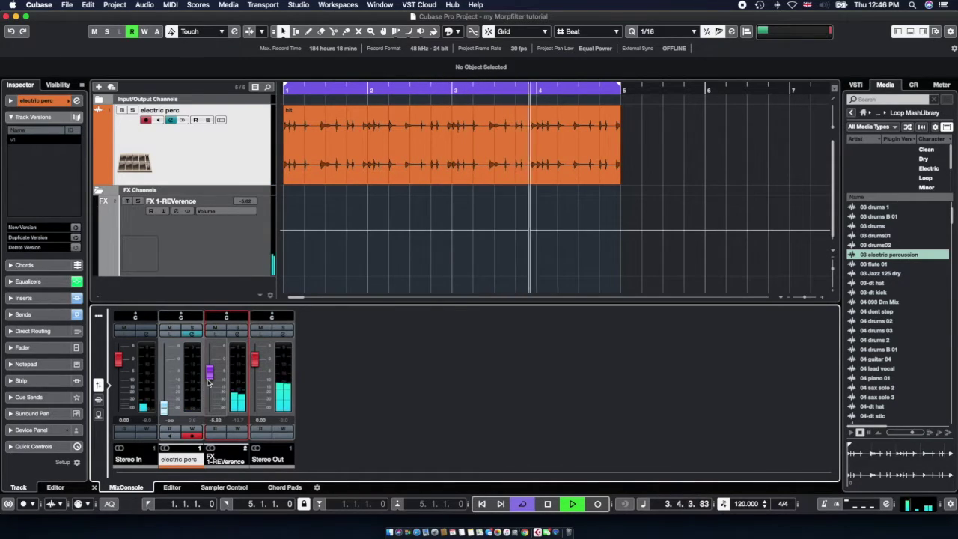
# Return the electric perc reverb send to post-fader and raise the channel fader to -2.67 dB.
pyautogui.click(192, 334)
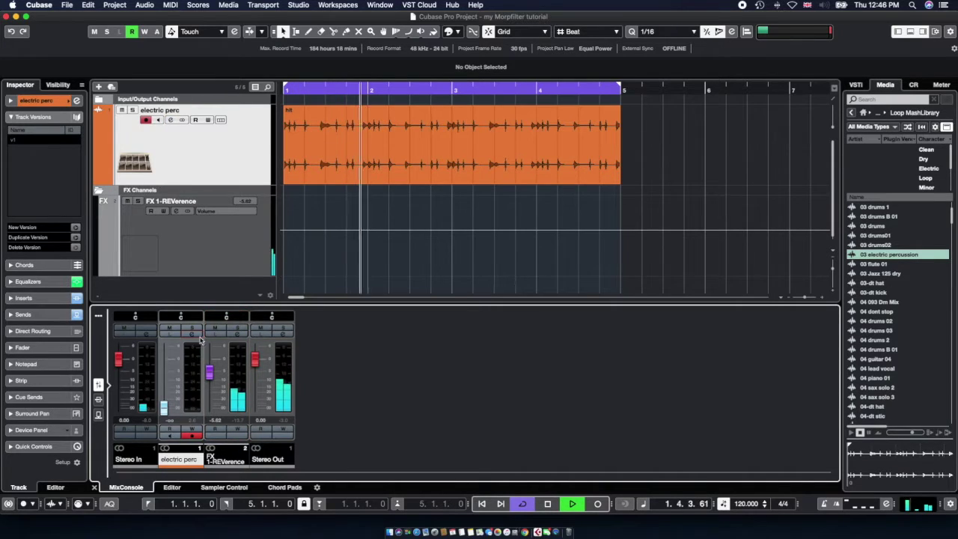
pyautogui.click(192, 334)
pyautogui.click(192, 335)
pyautogui.click(193, 334)
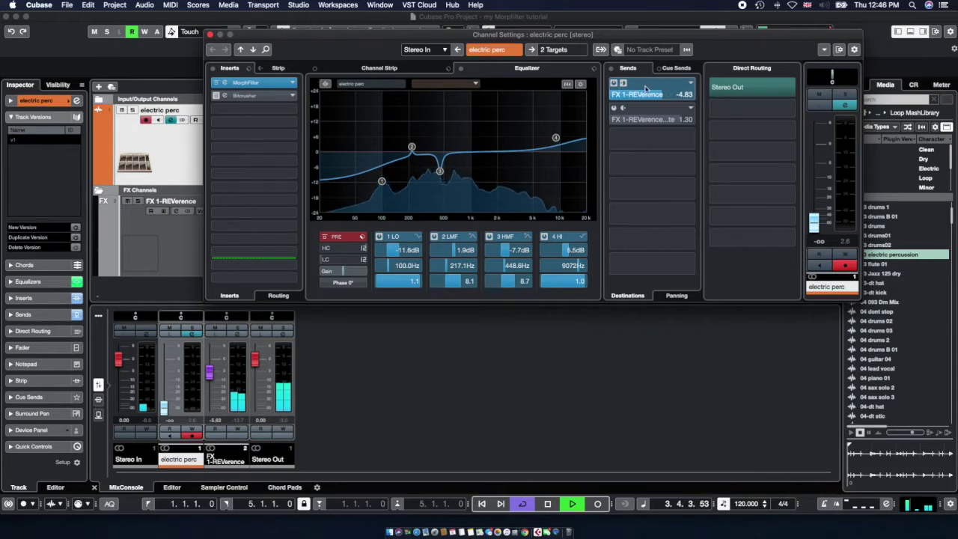
pyautogui.click(614, 82)
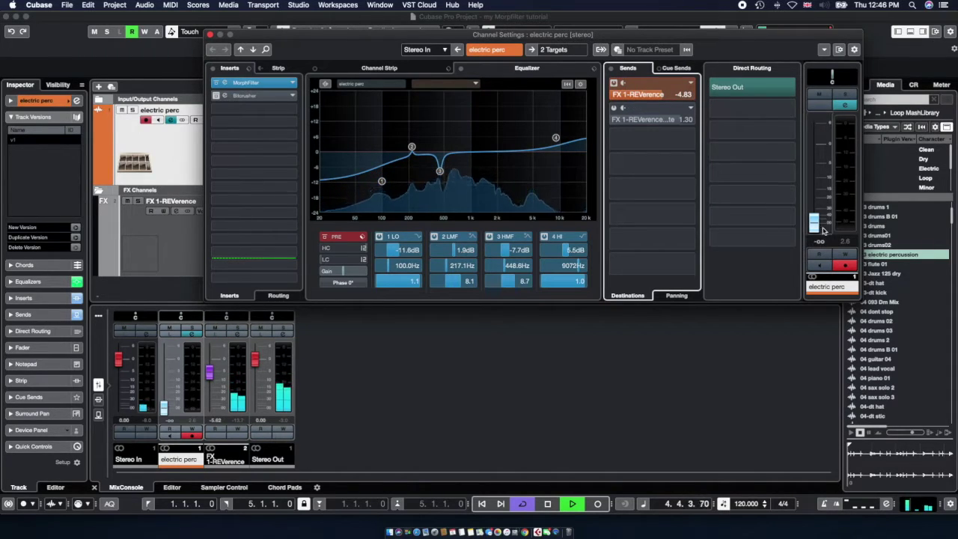
pyautogui.moveTo(815, 226); pyautogui.dragTo(819, 180)
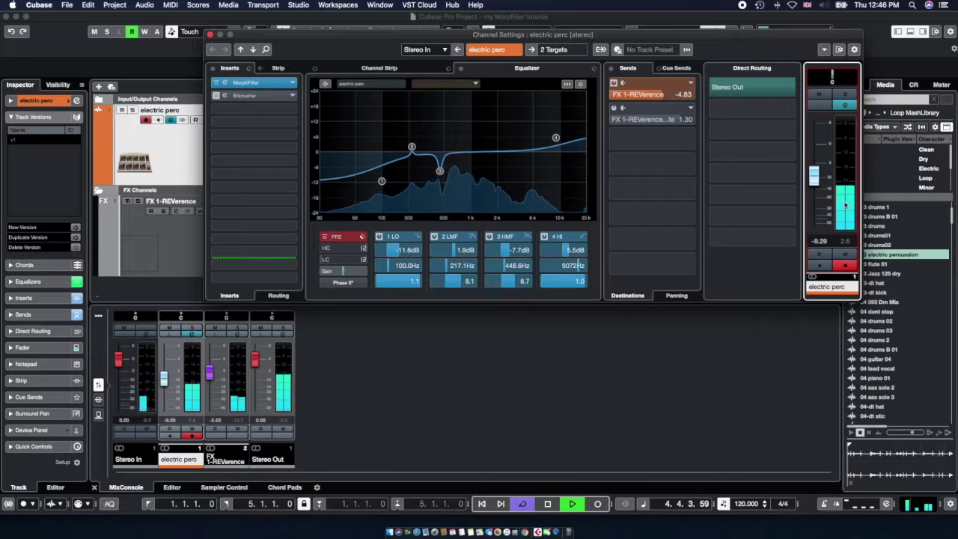
pyautogui.moveTo(819, 187); pyautogui.dragTo(820, 166)
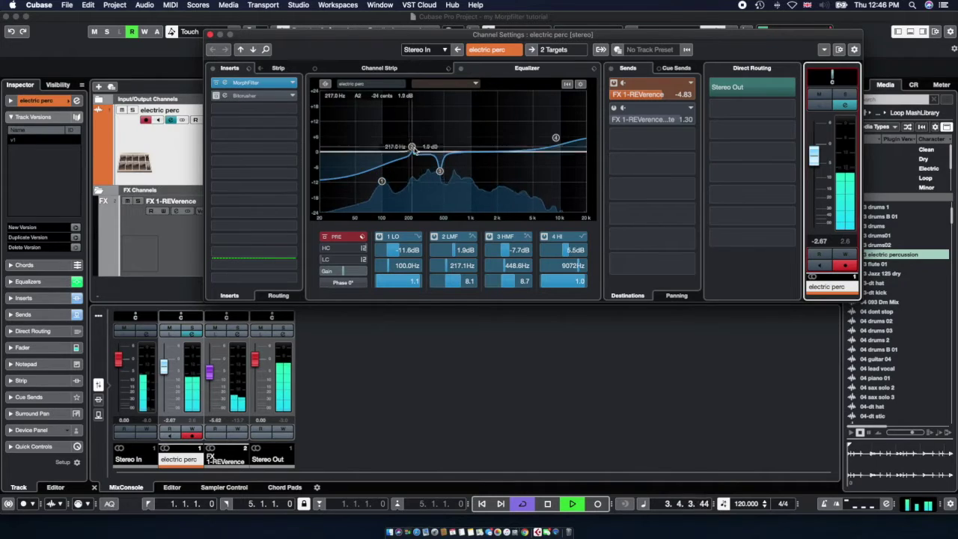
# Activate the Bitcrusher insert on electric perc and lower its depth to 3.6 bits.
pyautogui.click(219, 100)
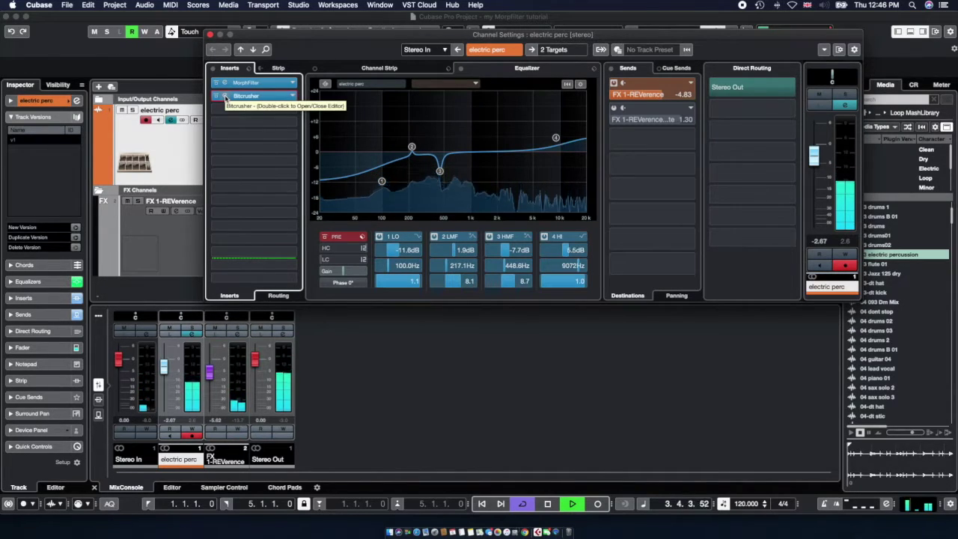
pyautogui.click(225, 99)
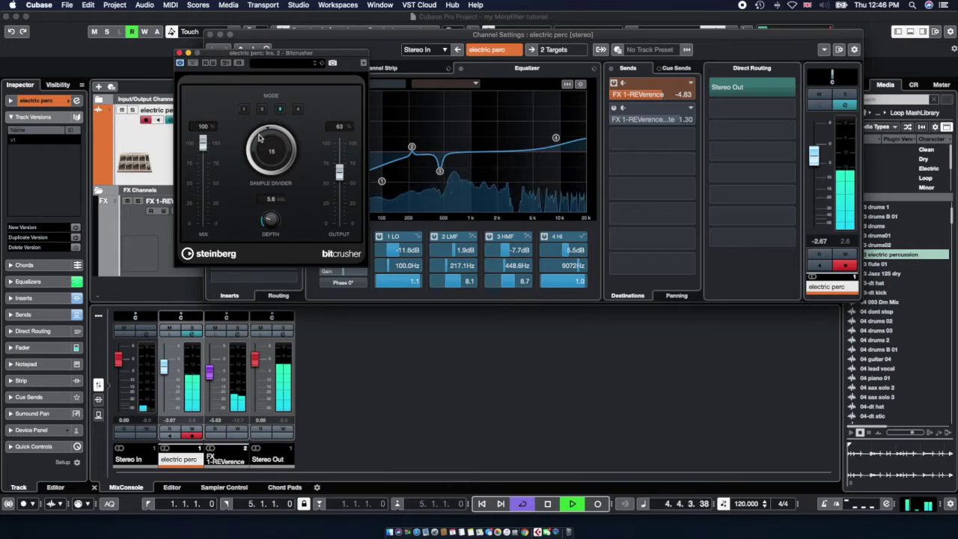
pyautogui.moveTo(274, 222); pyautogui.dragTo(265, 219)
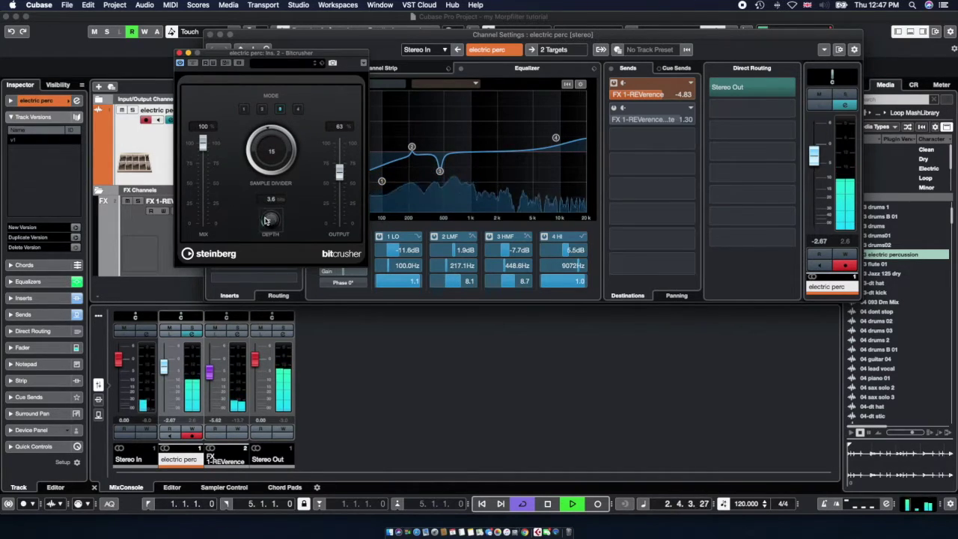
# Try Bitcrusher mode 4 with a sample divider of 11 and a changed depth on electric perc.
pyautogui.moveTo(267, 136)
pyautogui.mouseDown()
pyautogui.moveTo(257, 148)
pyautogui.moveTo(279, 140)
pyautogui.mouseUp()
pyautogui.click(297, 111)
pyautogui.moveTo(272, 220)
pyautogui.mouseDown()
pyautogui.moveTo(281, 196)
pyautogui.moveTo(267, 219)
pyautogui.mouseUp()
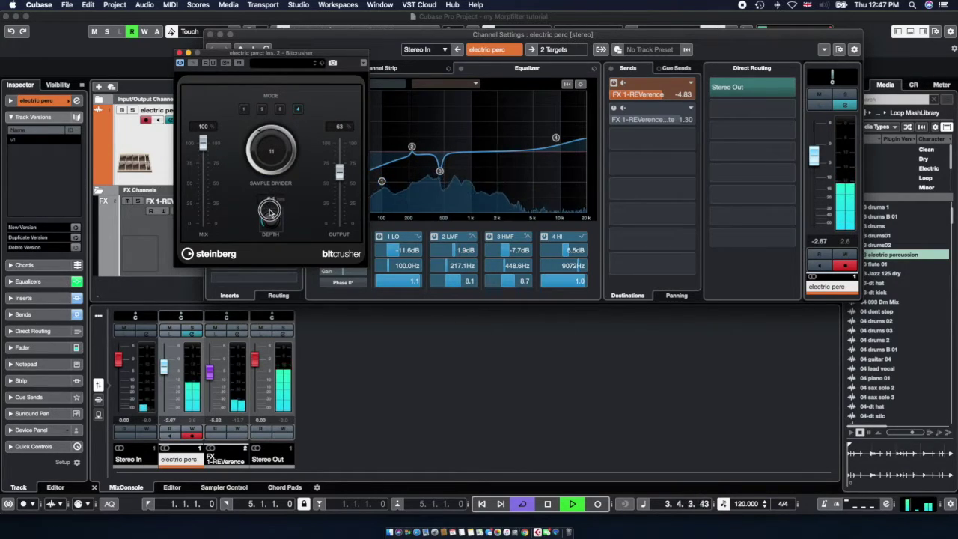
# Set Bitcrusher to mode 3 with sample divider 12, depth 8.0 bits and output 74%, and close the plug-in.
pyautogui.click(245, 110)
pyautogui.moveTo(273, 148); pyautogui.dragTo(267, 185)
pyautogui.moveTo(271, 219); pyautogui.dragTo(271, 211)
pyautogui.moveTo(271, 146); pyautogui.dragTo(271, 155)
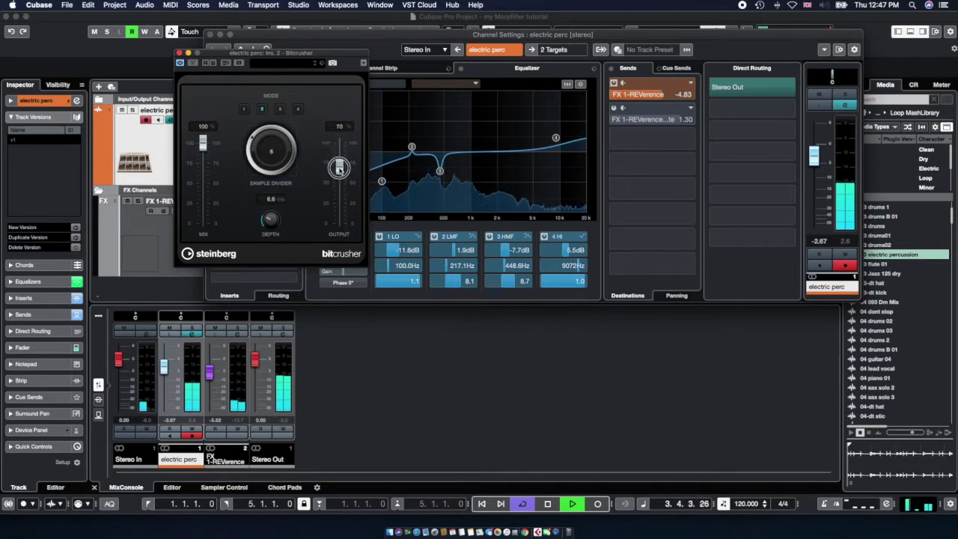
pyautogui.moveTo(271, 214); pyautogui.dragTo(270, 212)
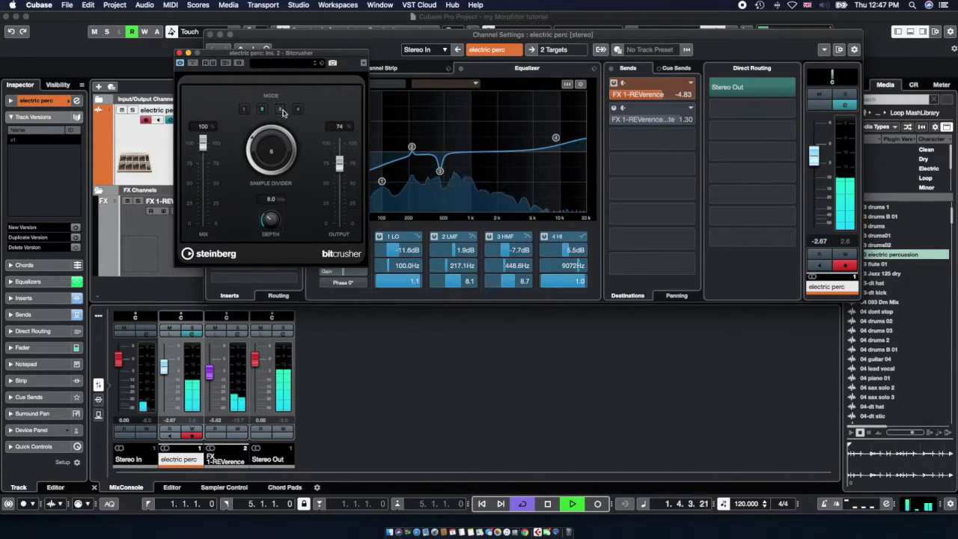
pyautogui.moveTo(279, 132); pyautogui.dragTo(283, 122)
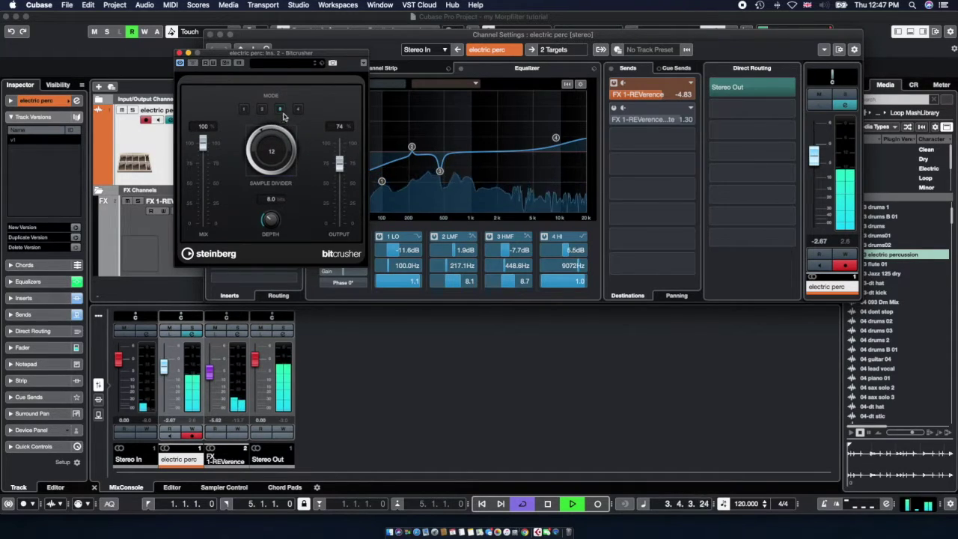
pyautogui.click(178, 54)
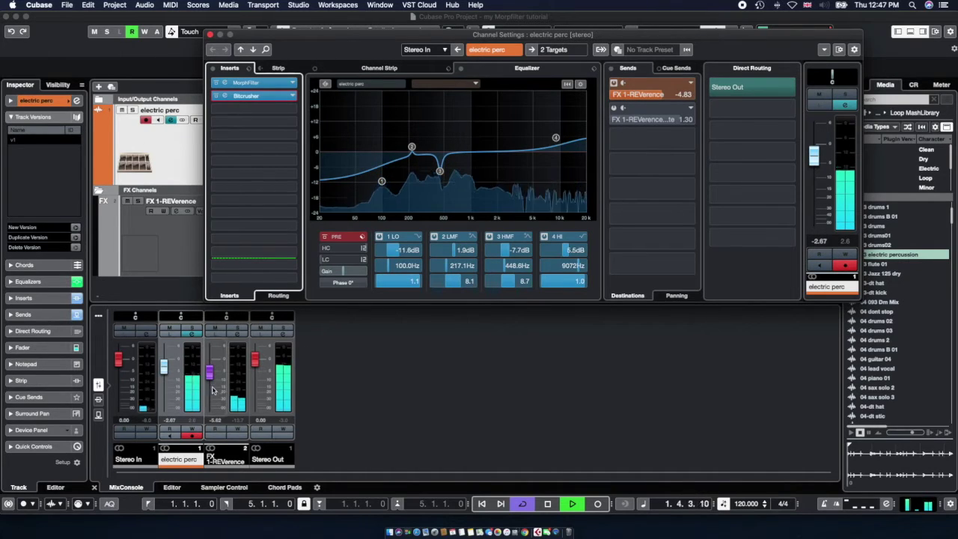
# In the FX 1-REVerence channel settings, take the Gate insert out of bypass and open its editor within full view.
pyautogui.click(167, 200)
pyautogui.moveTo(251, 149); pyautogui.dragTo(220, 109)
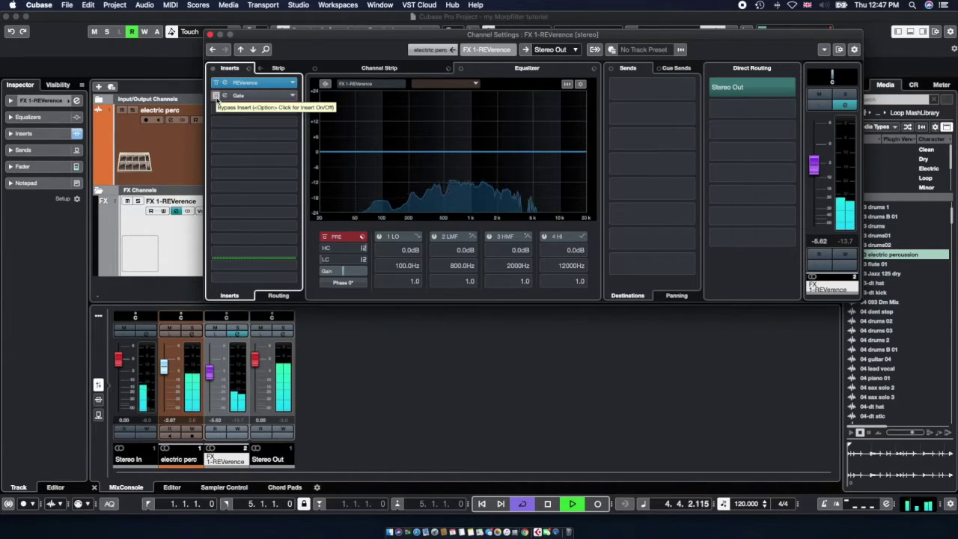
pyautogui.click(216, 96)
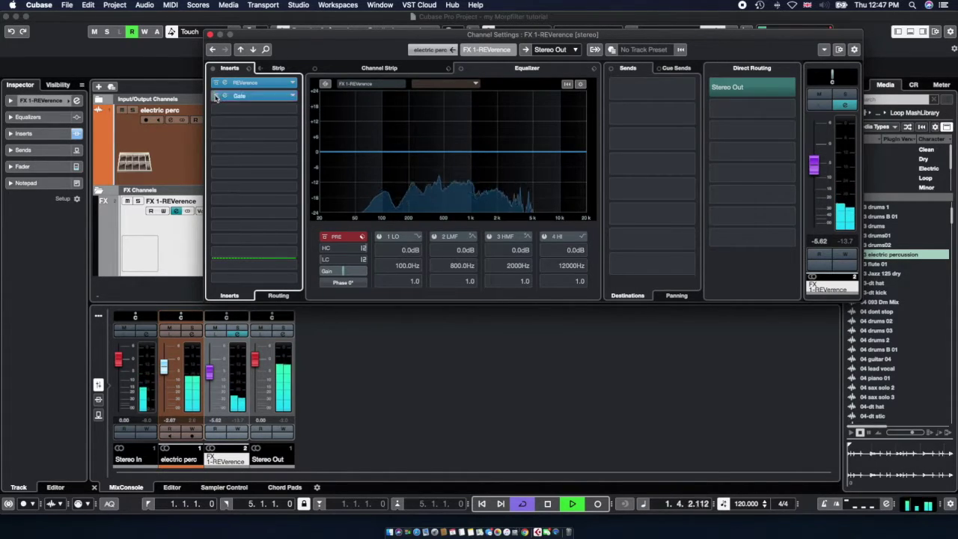
pyautogui.click(226, 96)
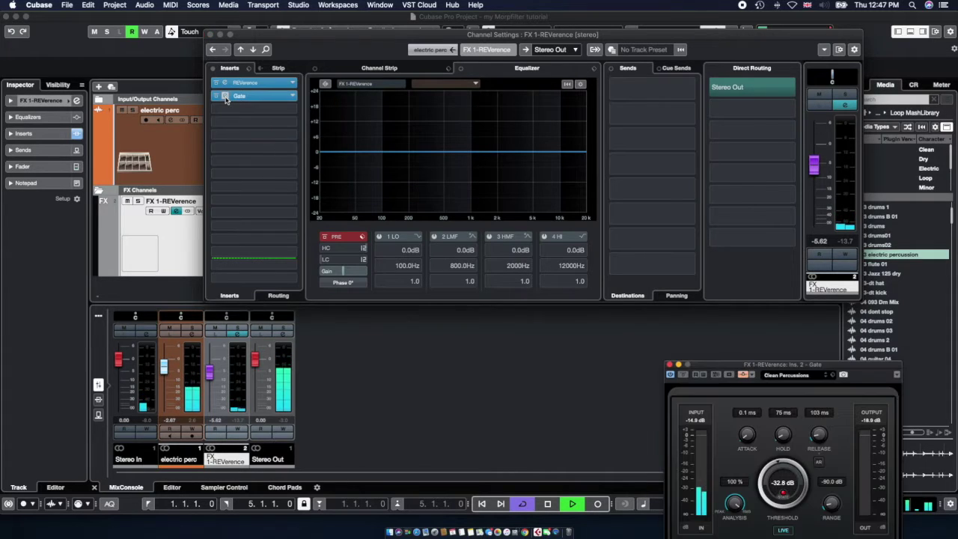
pyautogui.moveTo(784, 366); pyautogui.dragTo(686, 155)
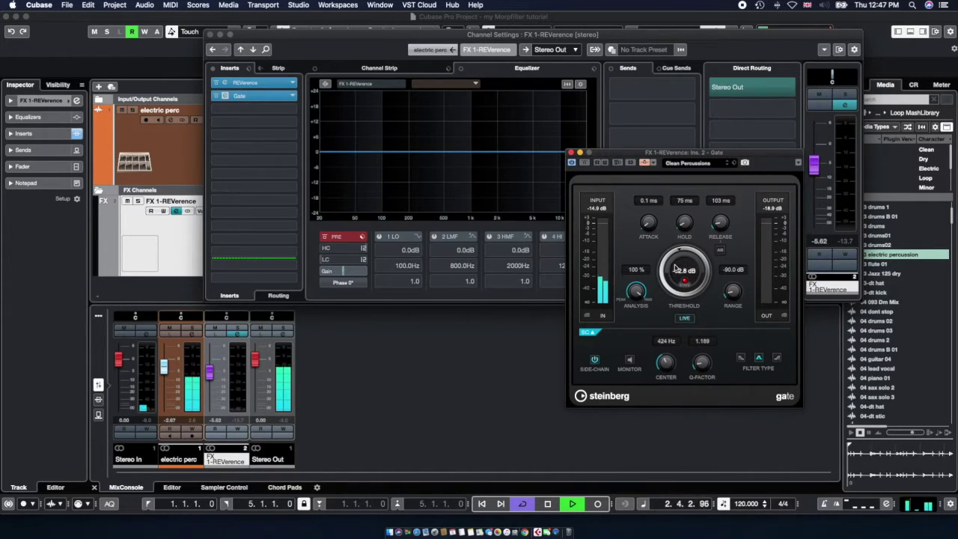
# Deactivate the Gate's external side-chain input and lower its threshold to -44.5 dB.
pyautogui.click(643, 163)
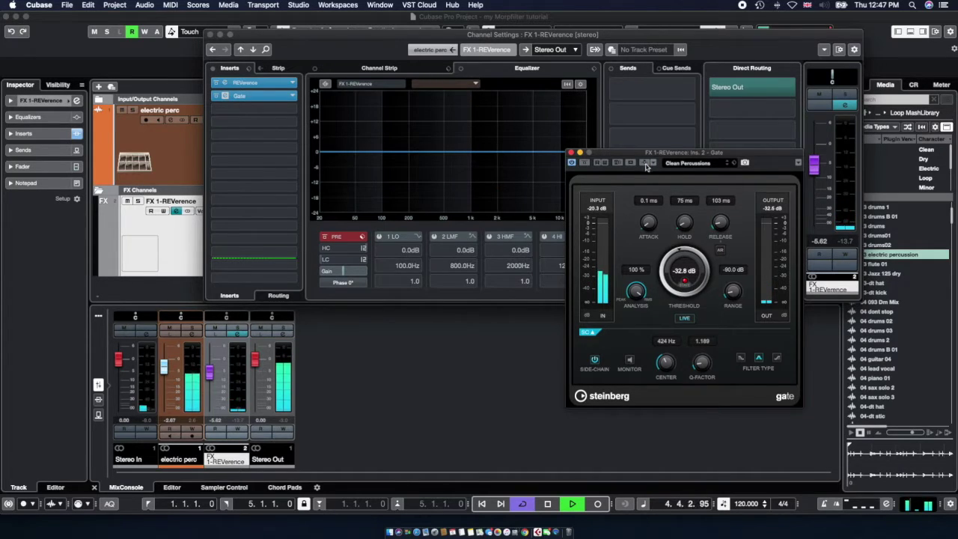
pyautogui.scroll(-2, 680, 255)
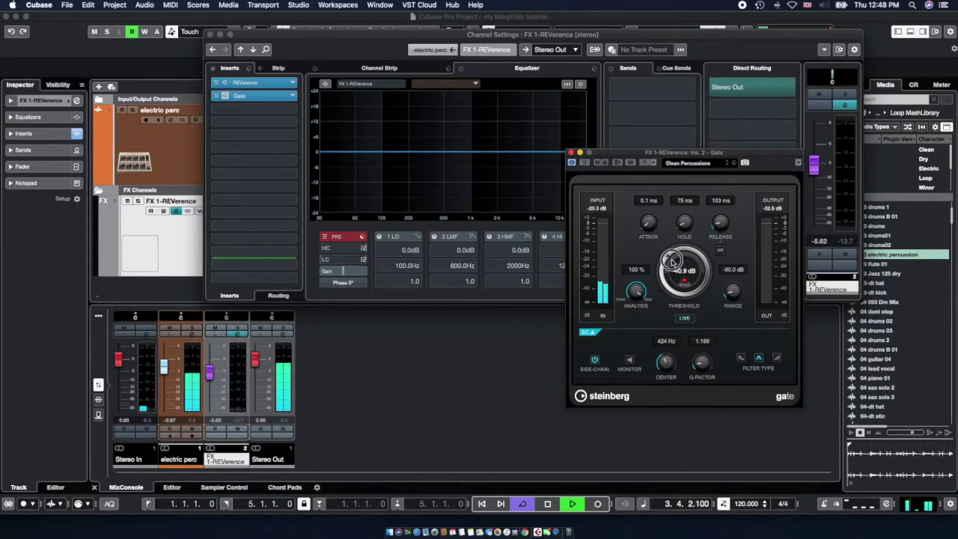
pyautogui.scroll(-4, 671, 260)
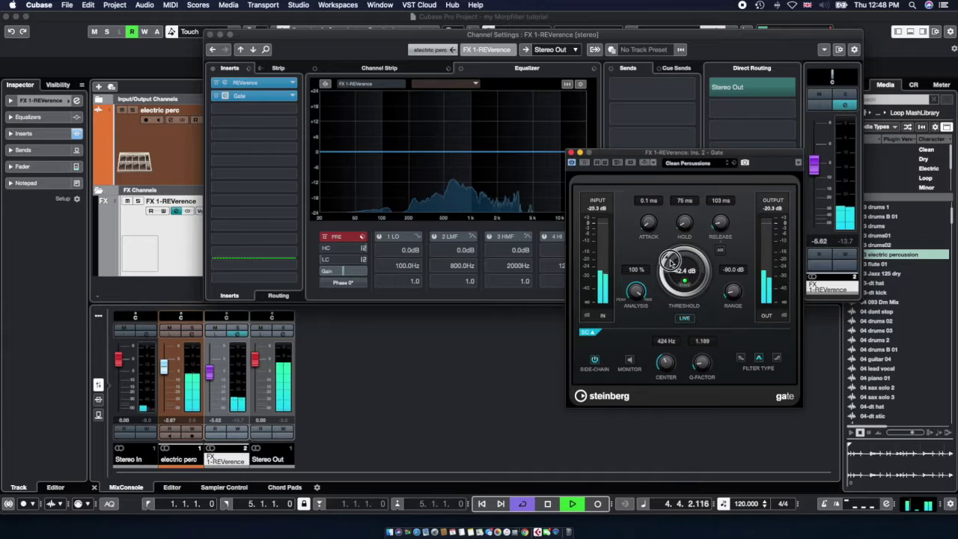
pyautogui.scroll(-2, 671, 260)
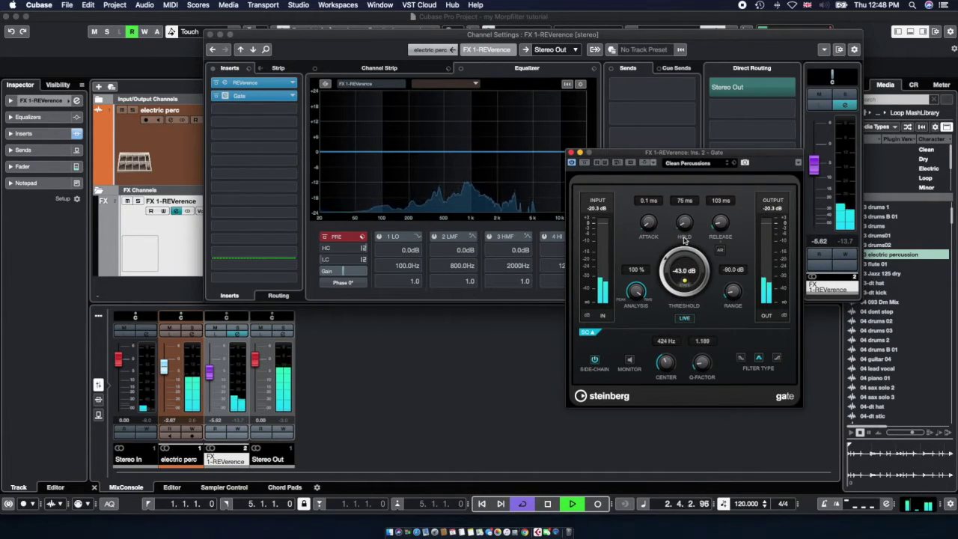
pyautogui.scroll(-3, 678, 252)
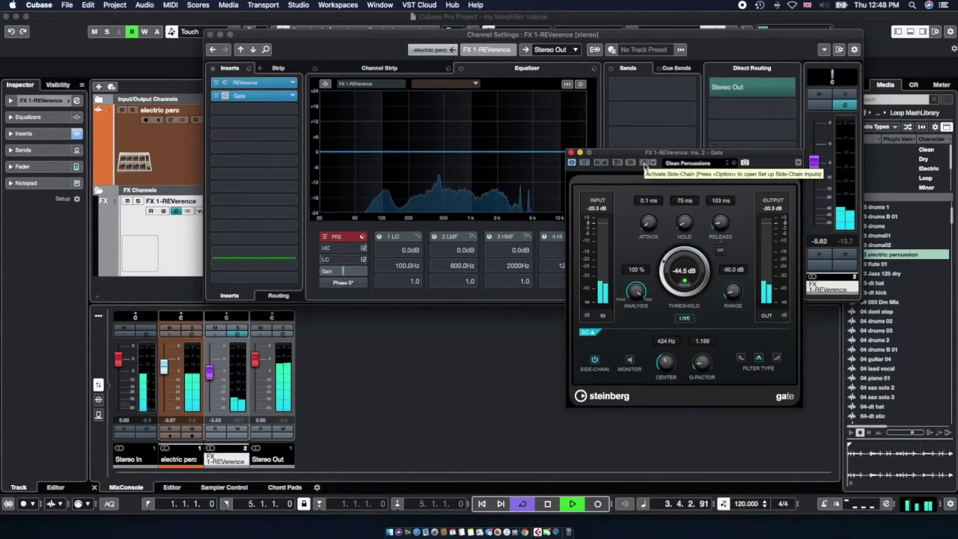
# Reactivate the Gate's side-chain input and close the Gate editor.
pyautogui.click(644, 164)
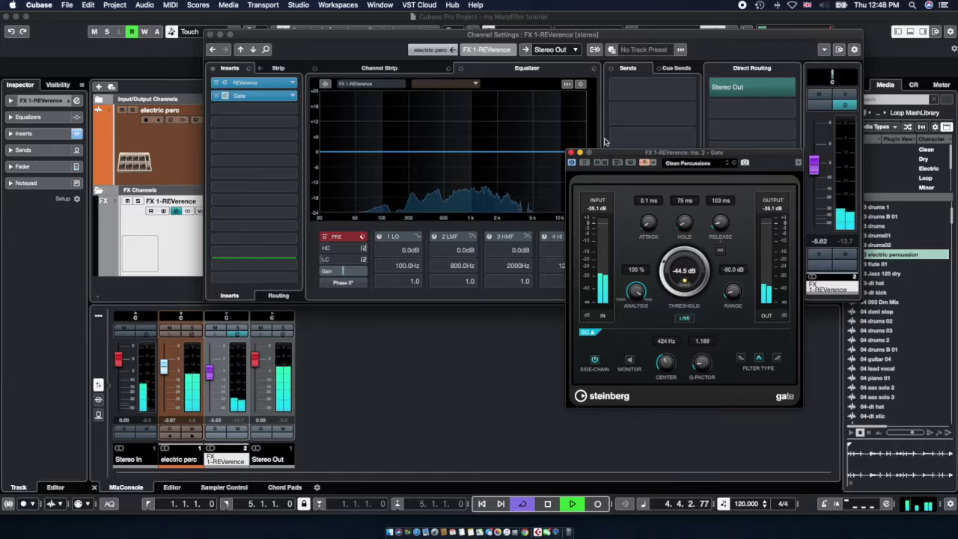
pyautogui.click(571, 154)
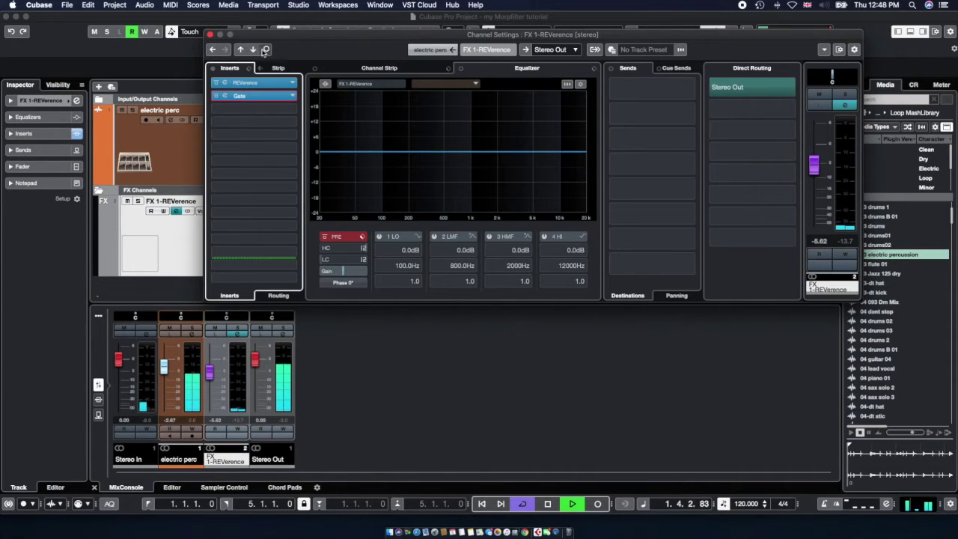
# Switch from the FX channel settings to those of electric perc and activate its second send, routed to the reverb's Gate side-chain.
pyautogui.click(211, 35)
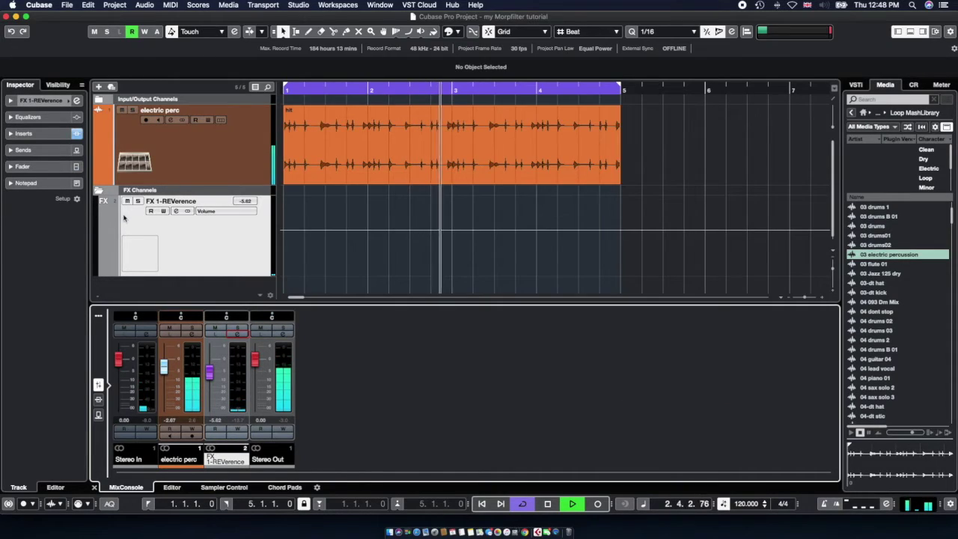
pyautogui.click(206, 121)
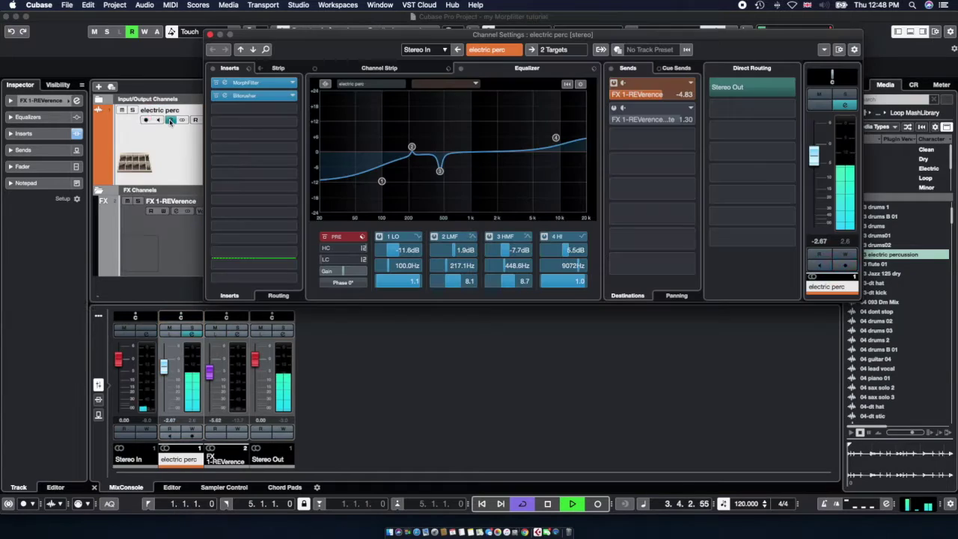
pyautogui.click(614, 107)
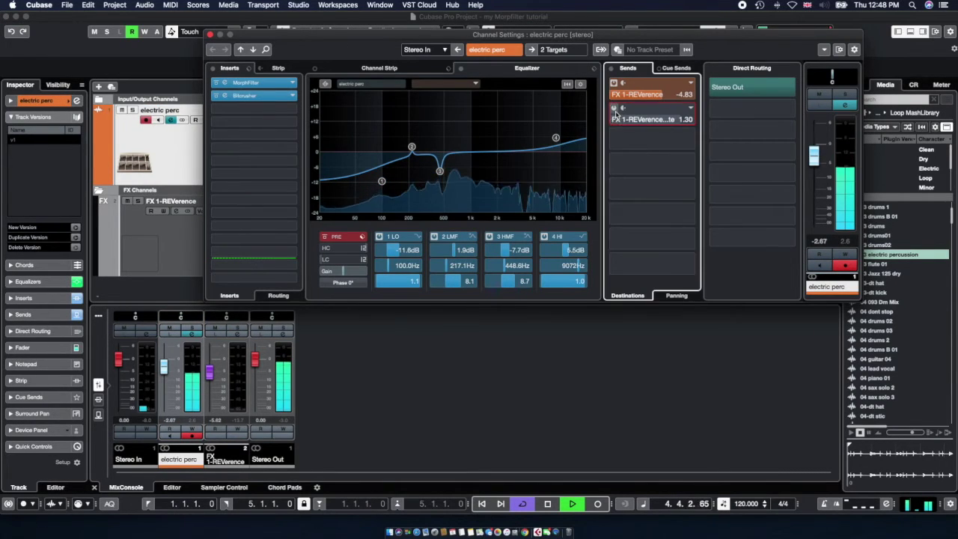